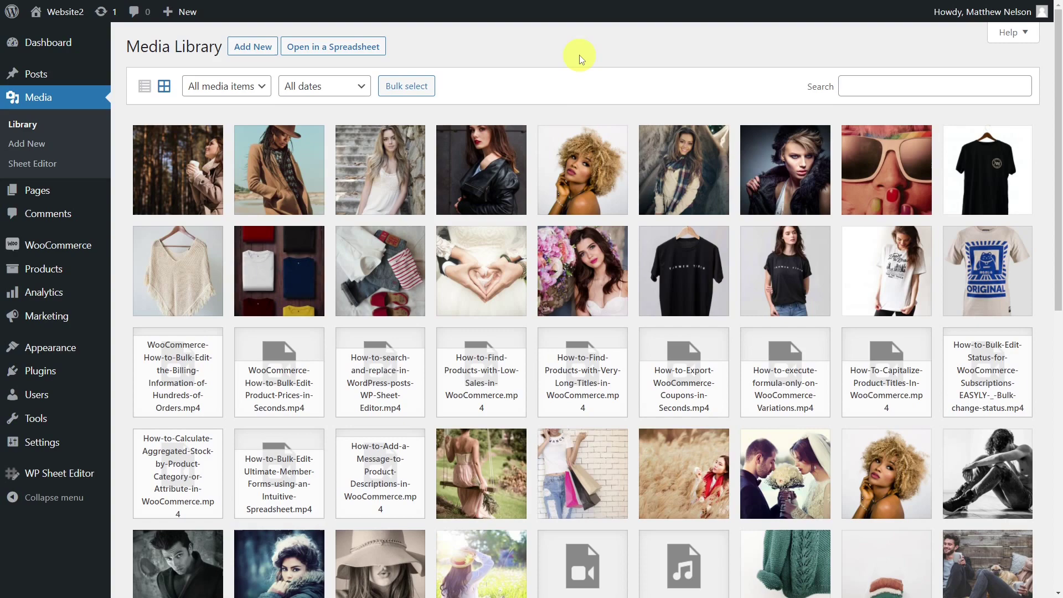
Open the Media Library in WP Sheet Editor as a spreadsheet of attachments.
click(368, 49)
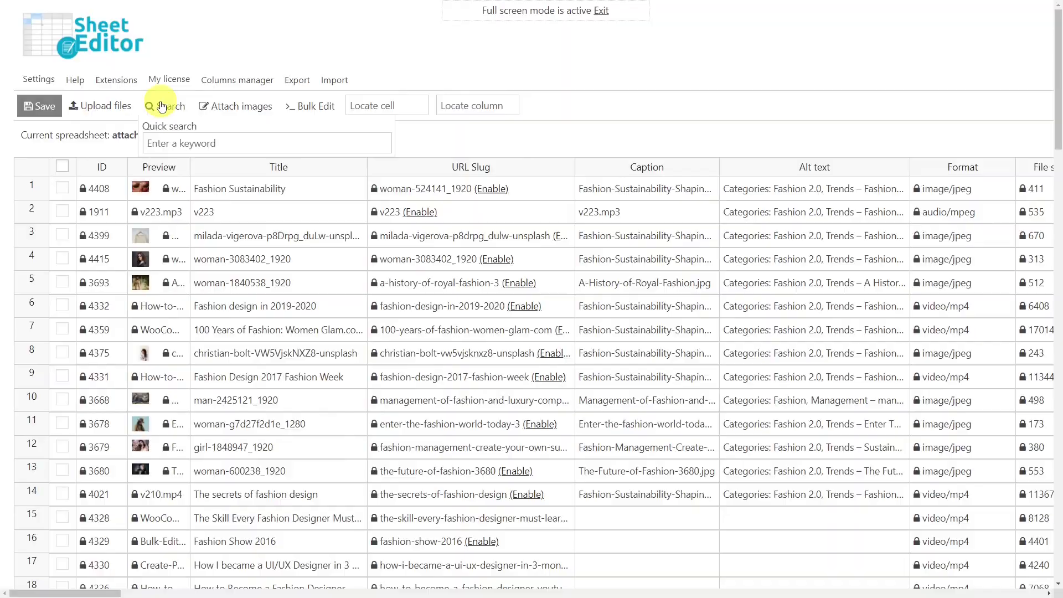
Enable advanced filters and add a filter for Format contains image.
click(161, 103)
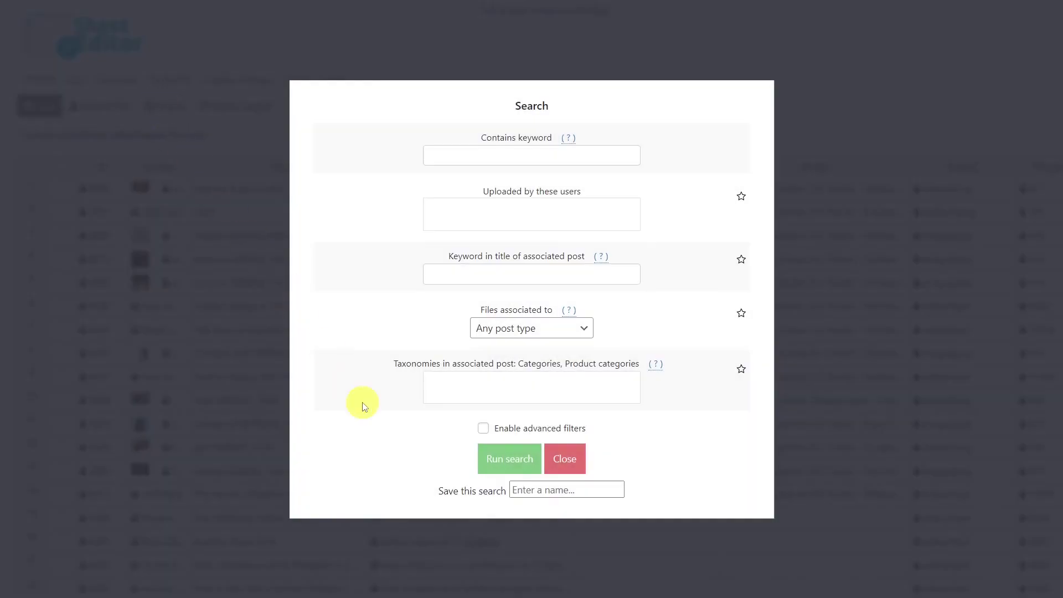
click(484, 429)
click(388, 453)
text(fo)
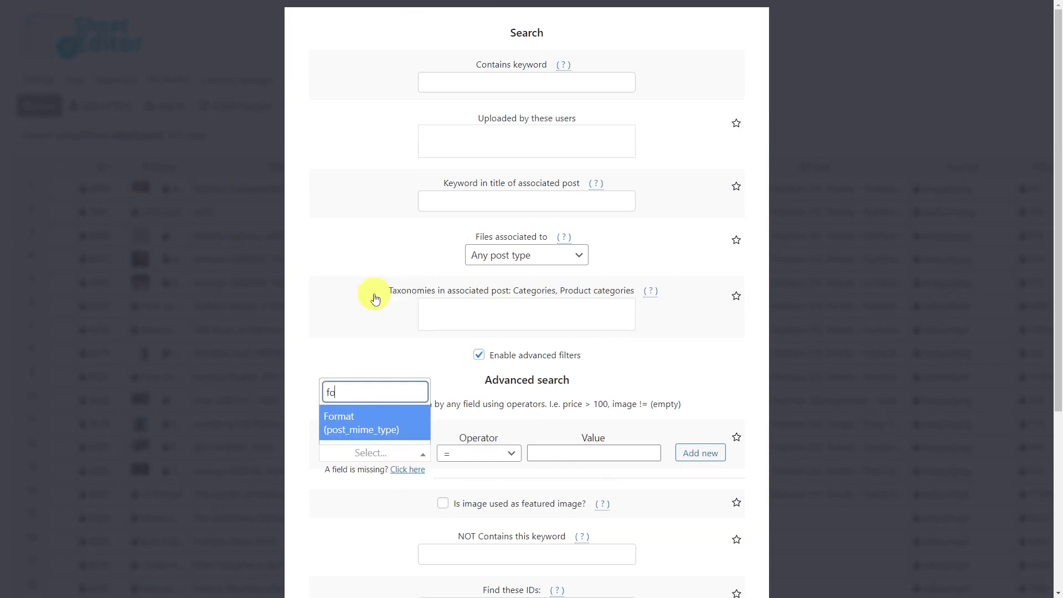
click(380, 423)
click(467, 454)
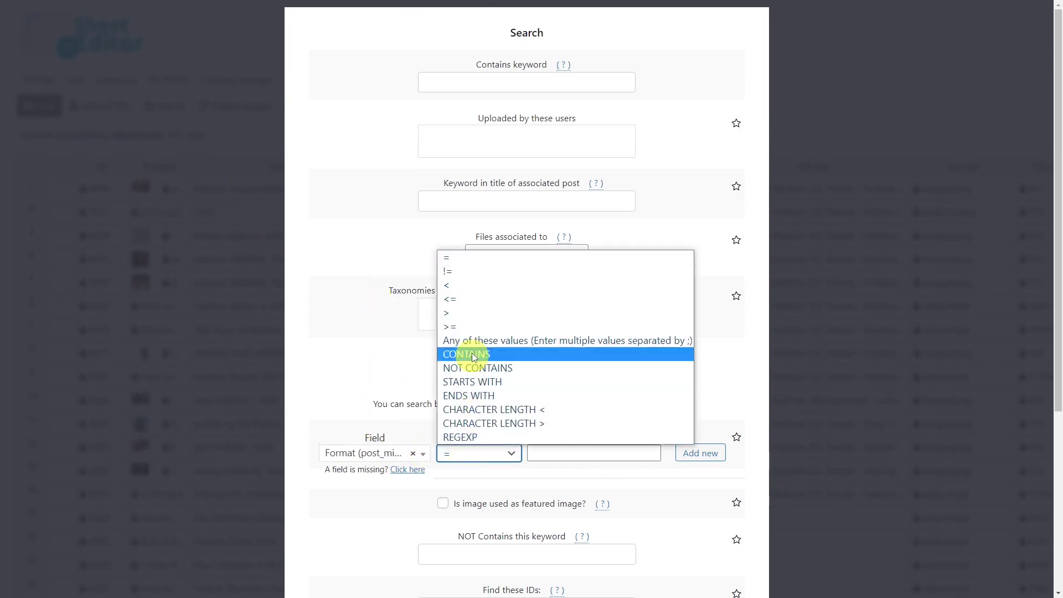
click(471, 351)
click(544, 457)
text(image)
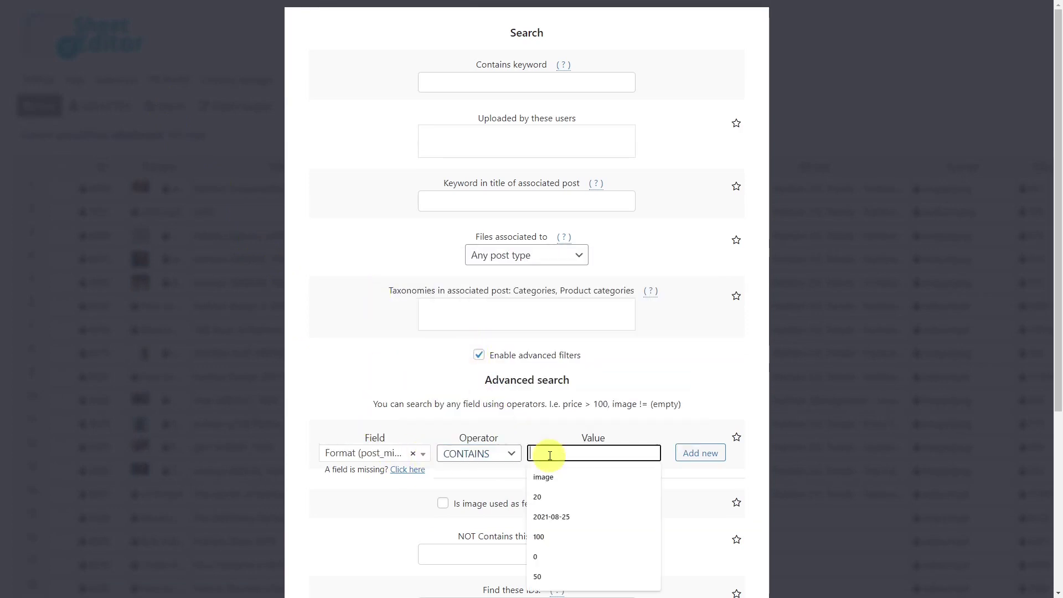
Add a Caption filter with the pasted caption text and run the search.
click(700, 453)
scroll(700, 453, down, 5)
click(382, 190)
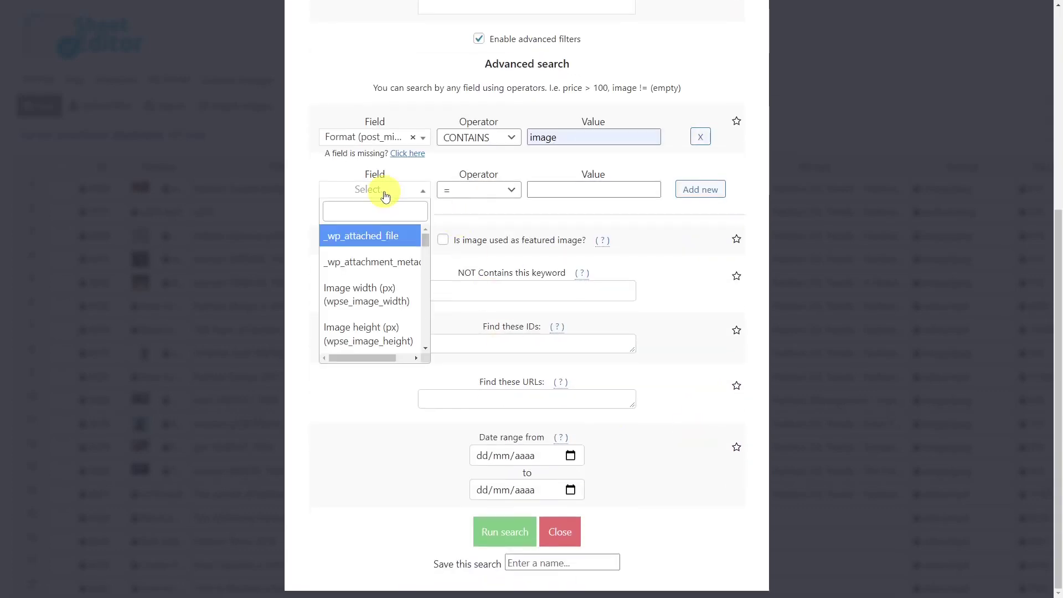
text(cap)
click(379, 236)
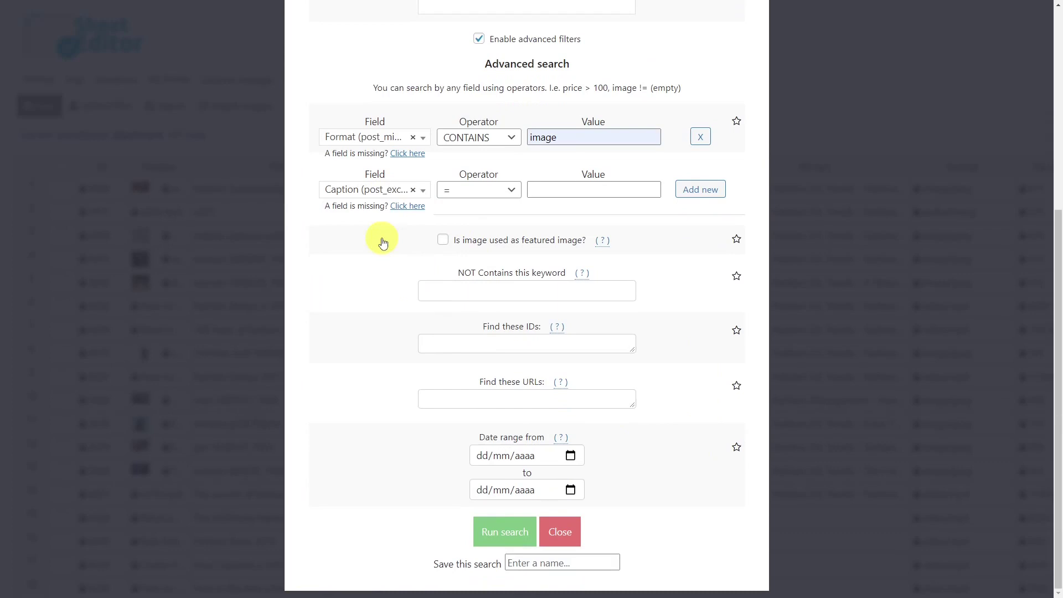
click(538, 190)
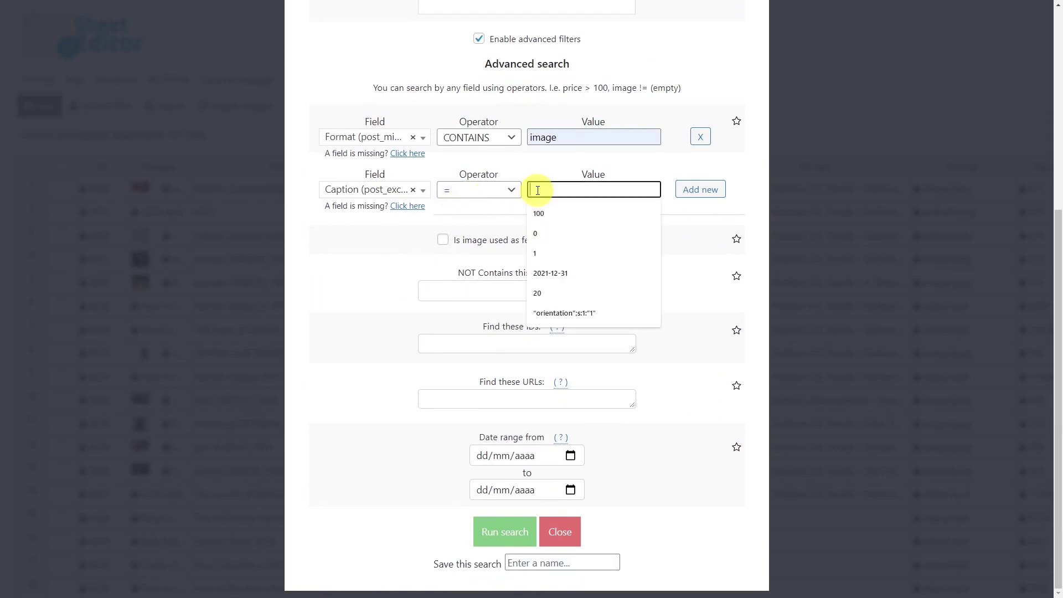
key(ctrl+v)
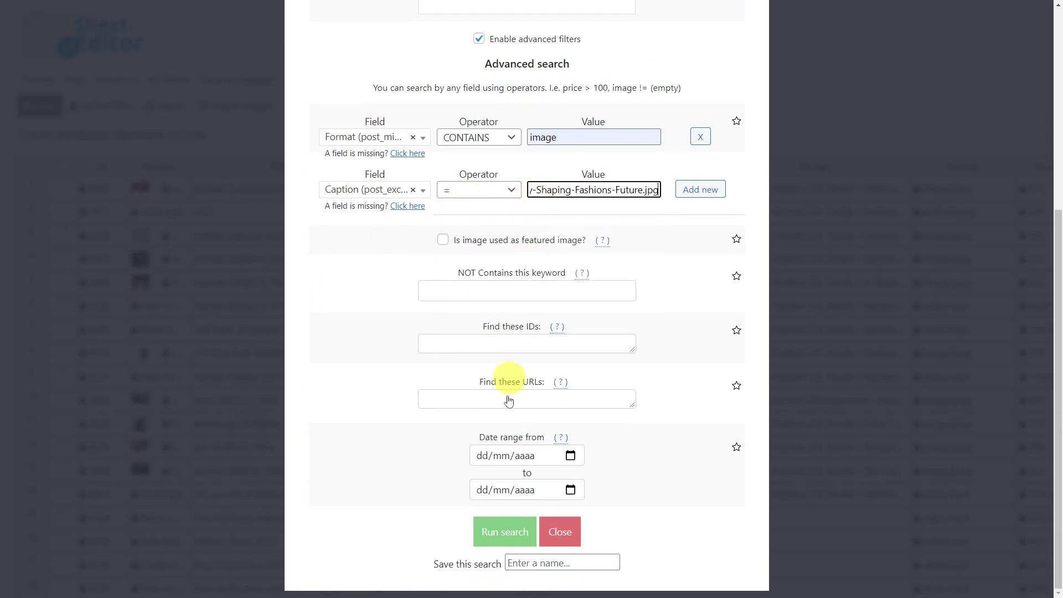
click(500, 526)
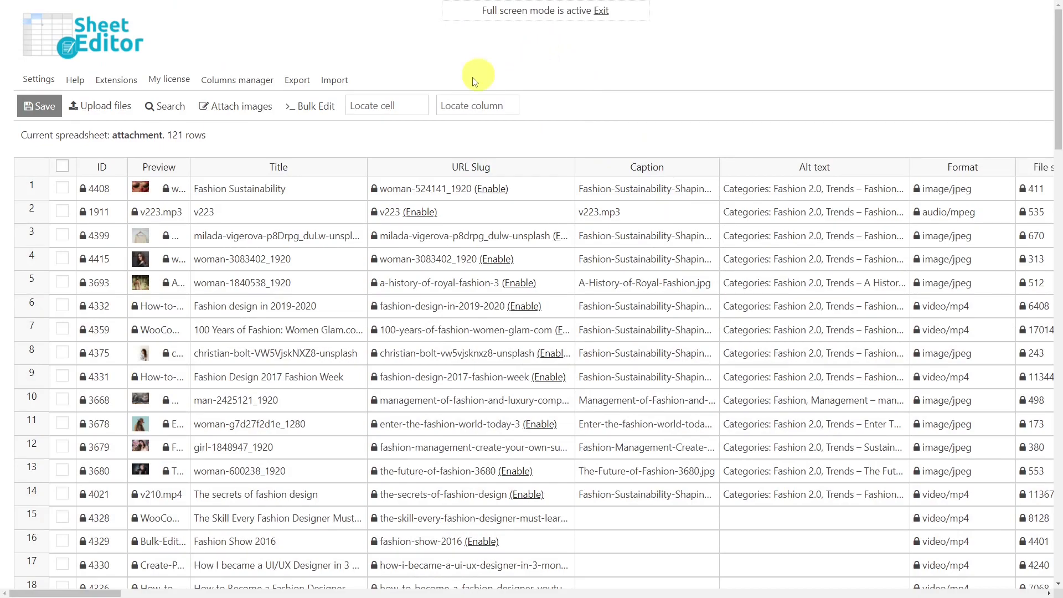
Reopen search with advanced filters and add a filter for Format contains image.
click(173, 106)
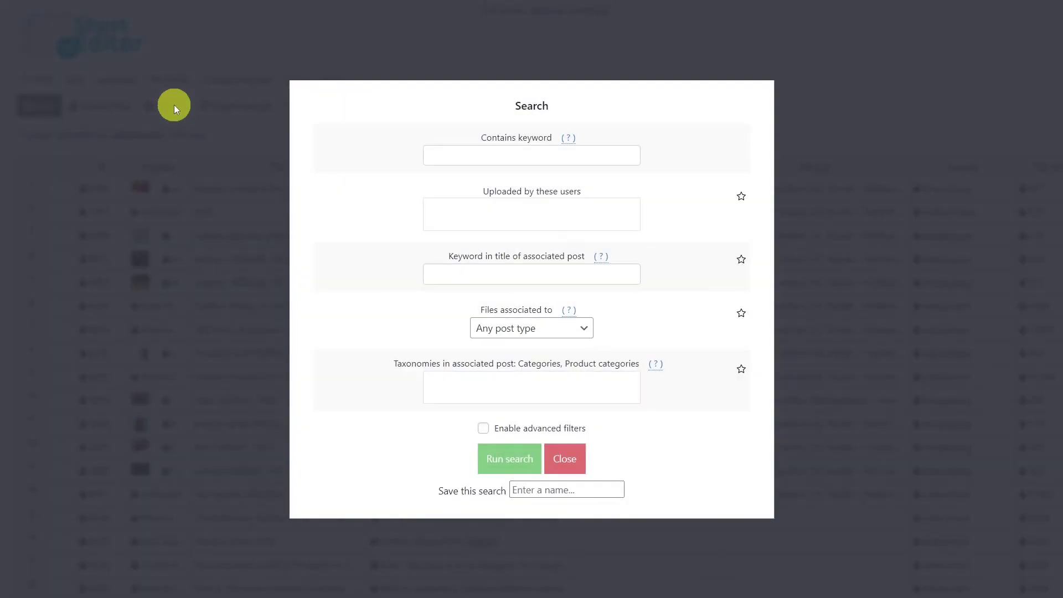
click(485, 430)
scroll(485, 432, down, 5)
click(372, 189)
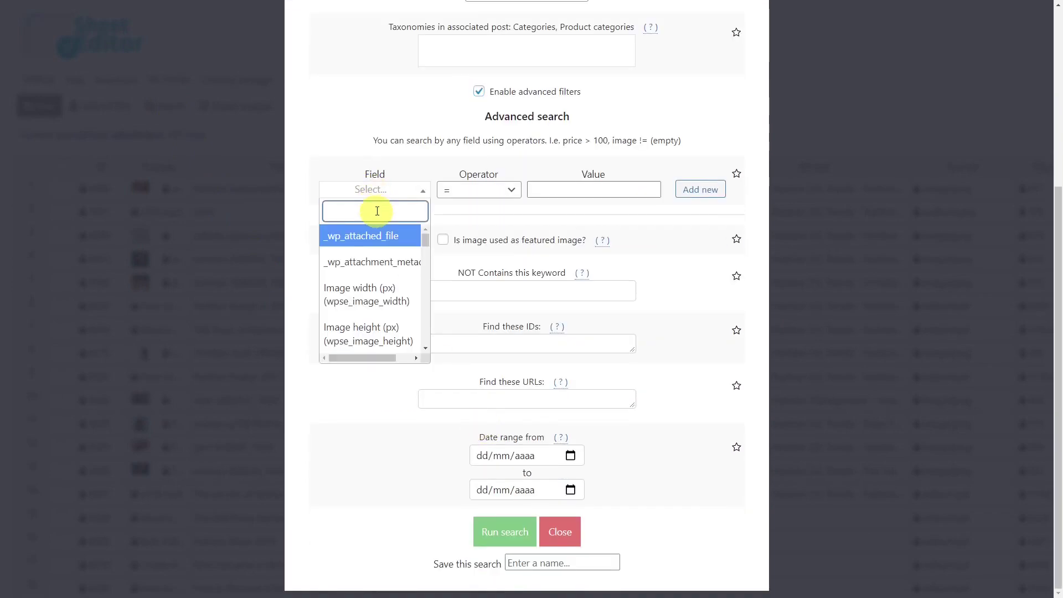
text(fo)
click(380, 244)
click(477, 190)
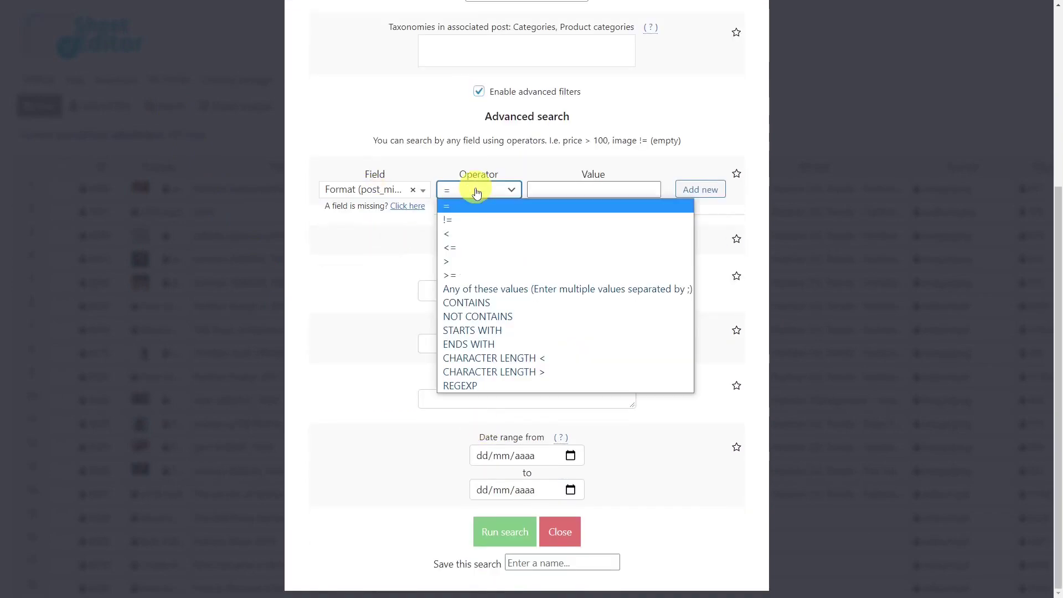
click(482, 307)
click(550, 190)
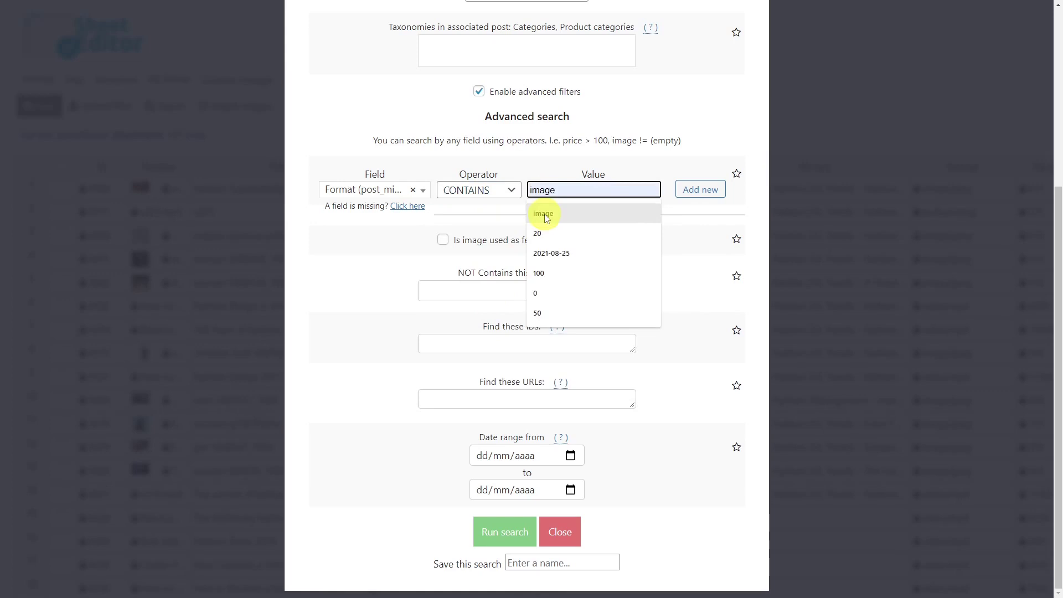
click(548, 214)
Add a second filter where Alt text equals the pasted alt text.
click(699, 189)
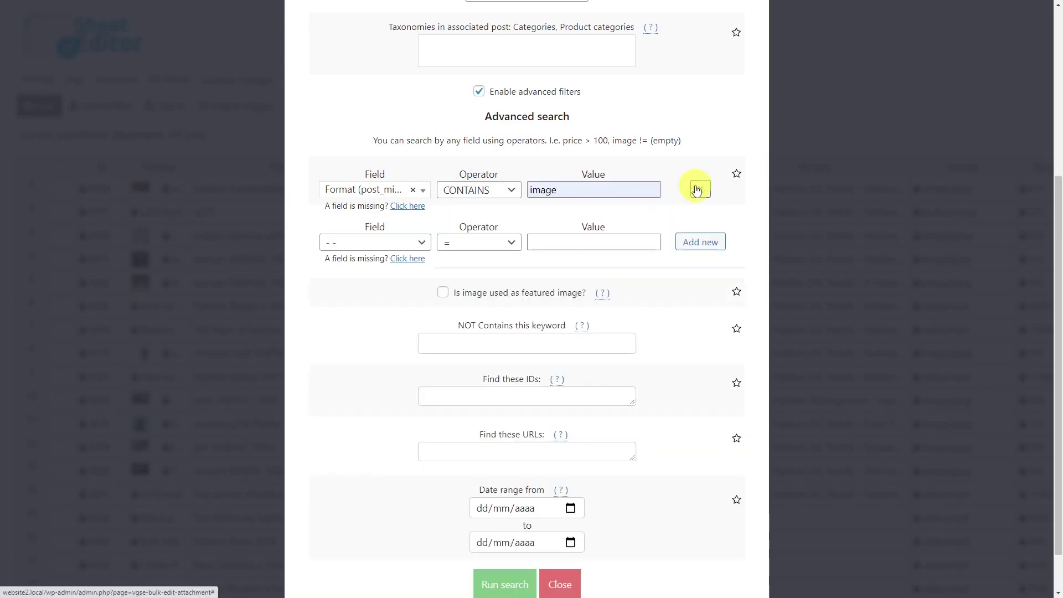
click(387, 242)
text(al)
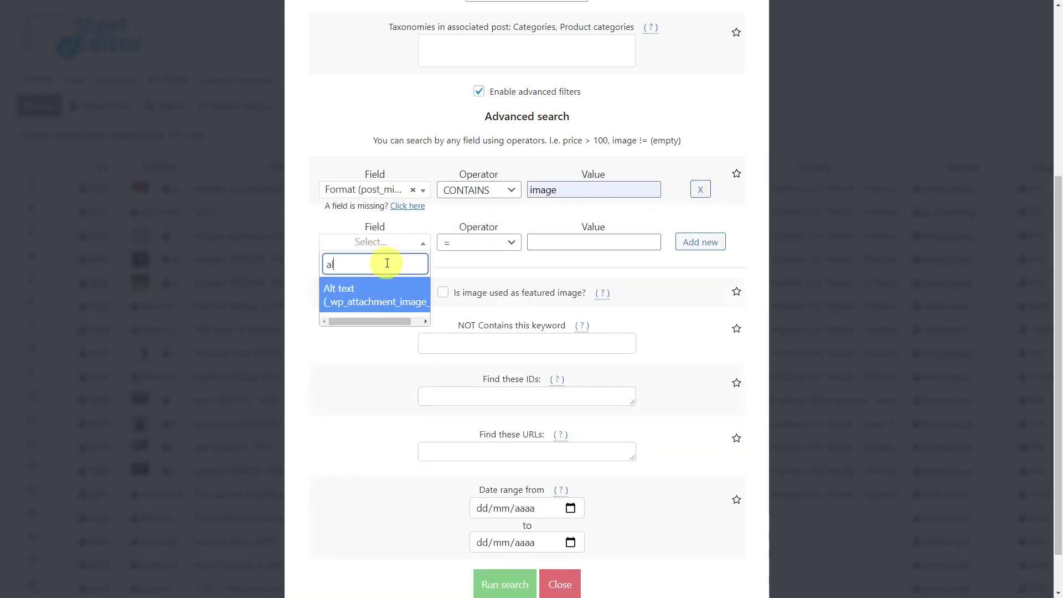
click(377, 287)
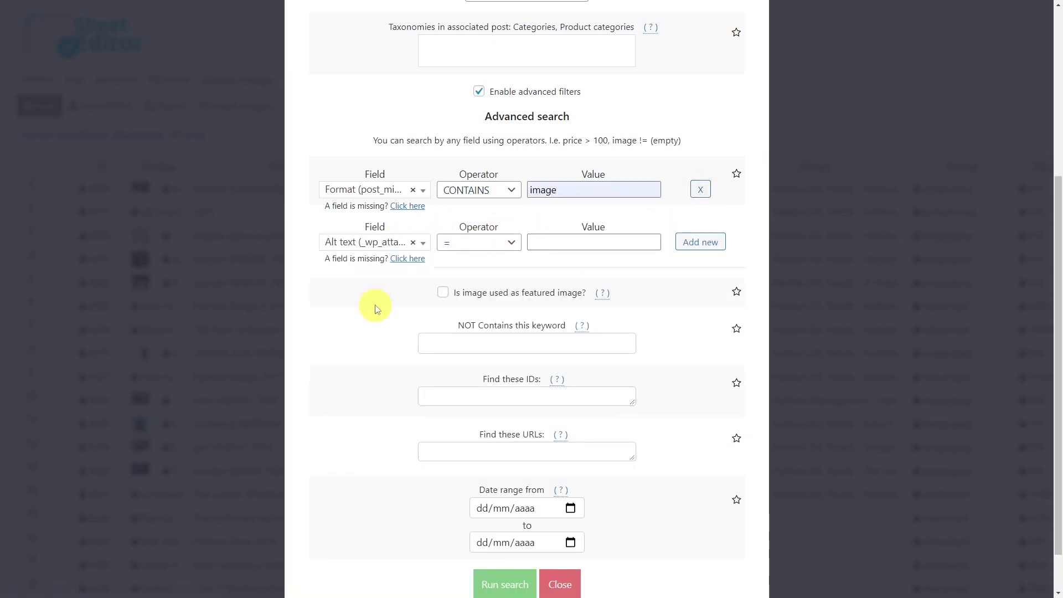
click(547, 240)
key(ctrl+v)
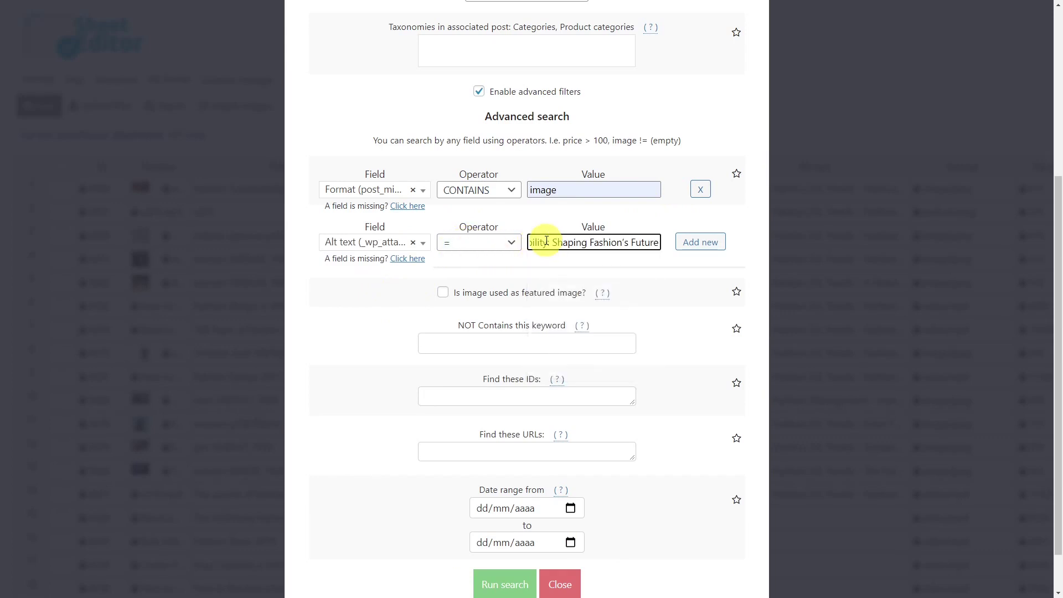
scroll(537, 333, down, 1)
Run the image and alt-text search, then reopen the search dialog on the unfiltered sheet.
click(513, 523)
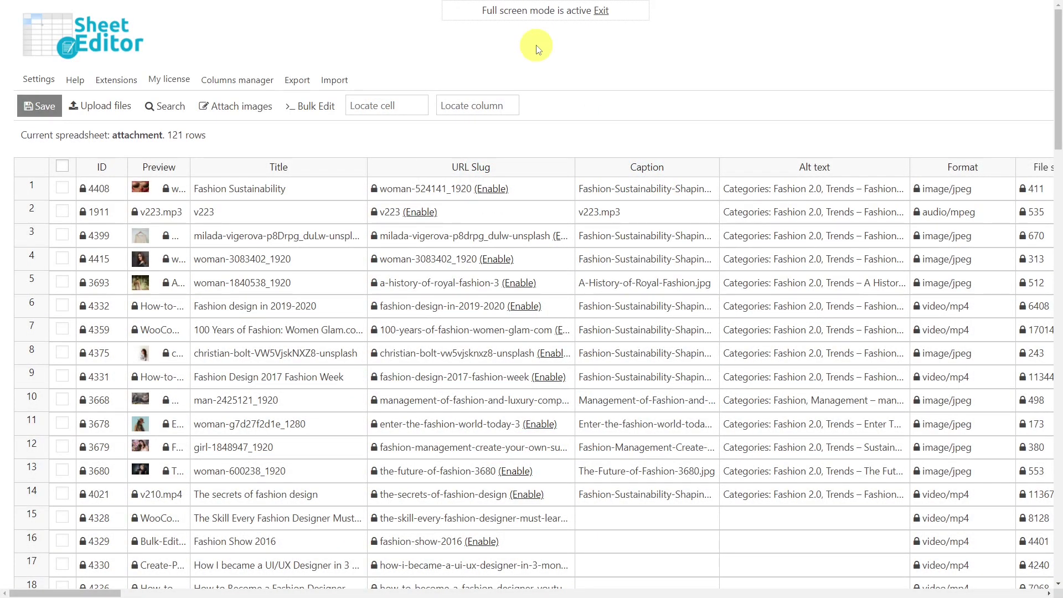
click(162, 108)
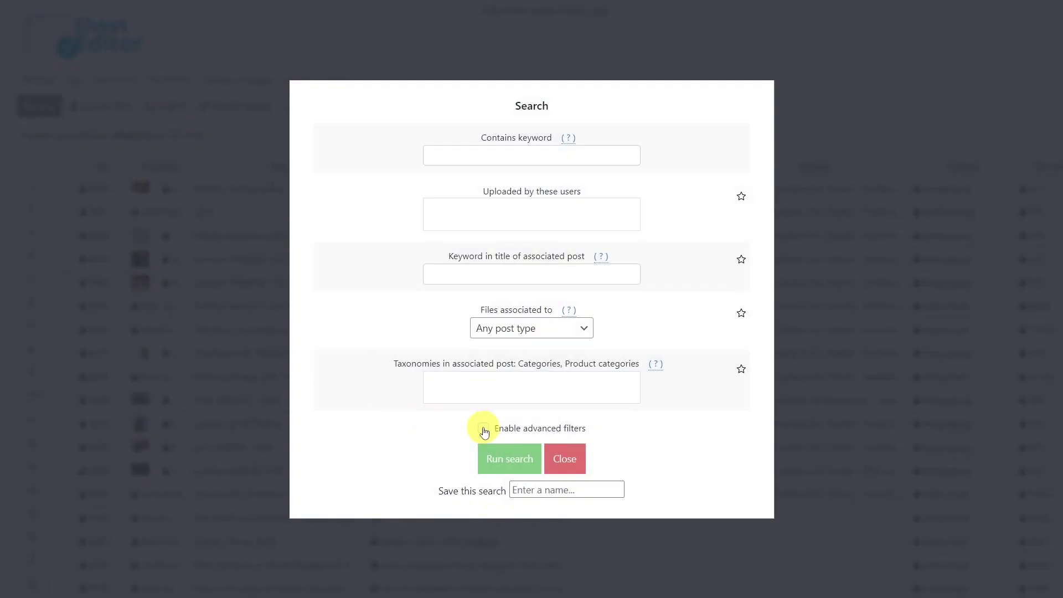
Enable advanced filters and add a filter for Format contains image.
click(484, 432)
scroll(380, 252, down, 4)
click(388, 231)
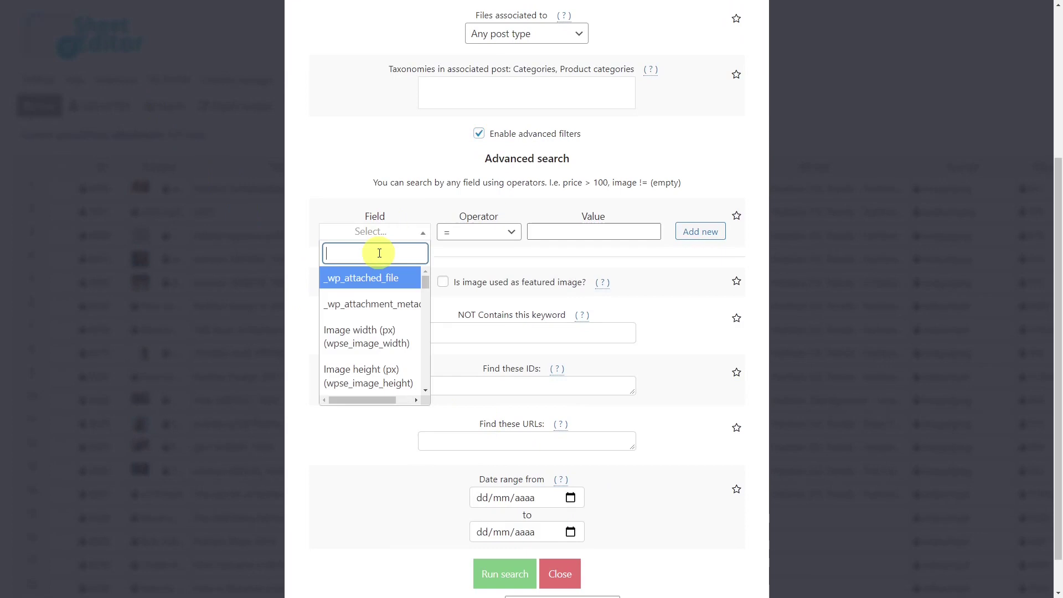
text(for)
click(377, 282)
click(495, 234)
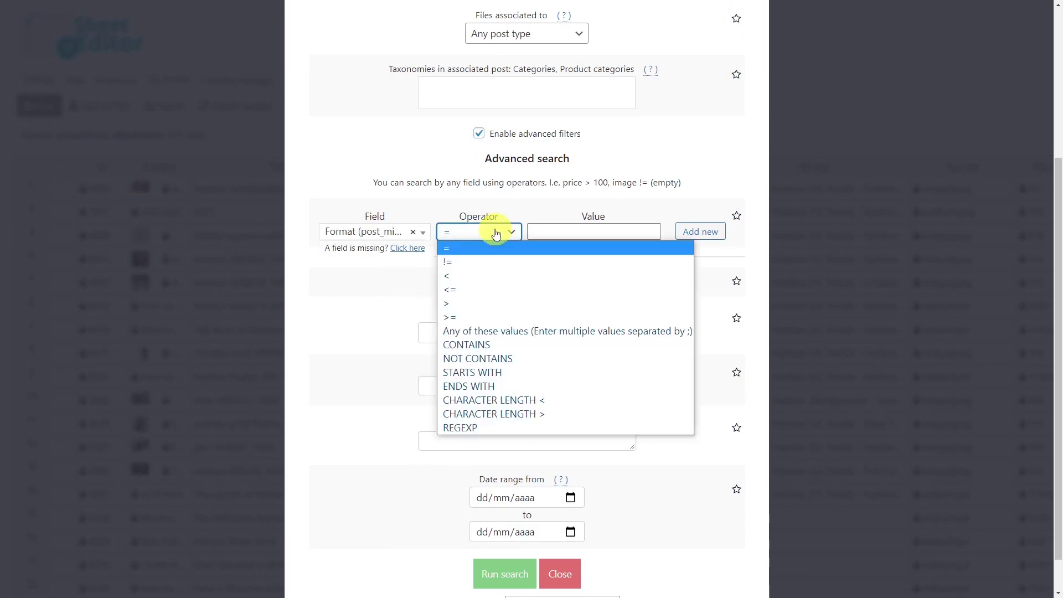
click(477, 344)
click(560, 233)
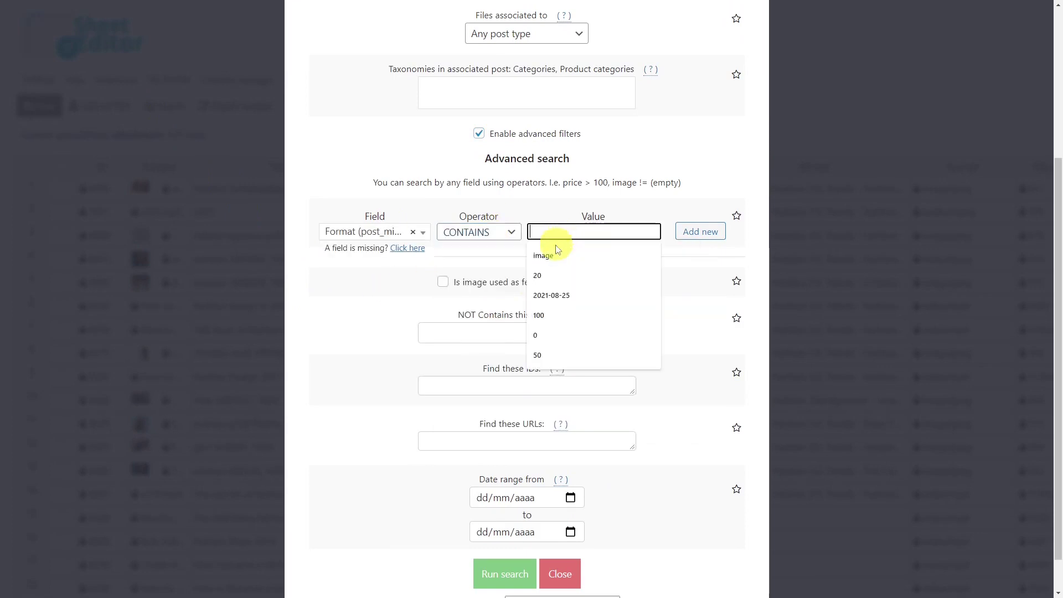
click(554, 258)
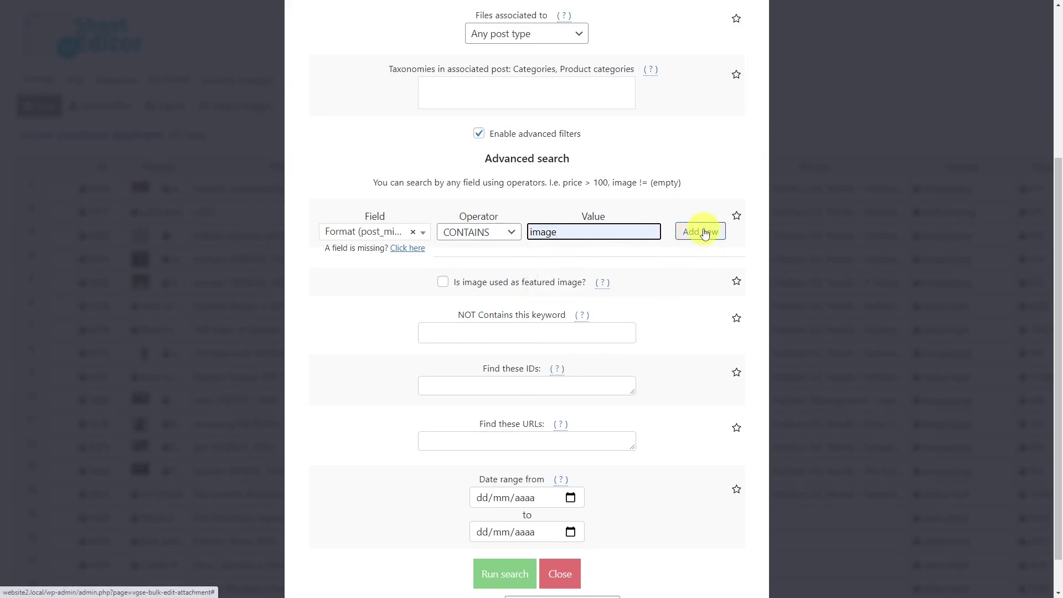
Add a second filter where Title equals 'Fashion Sustainability'.
click(702, 232)
click(380, 283)
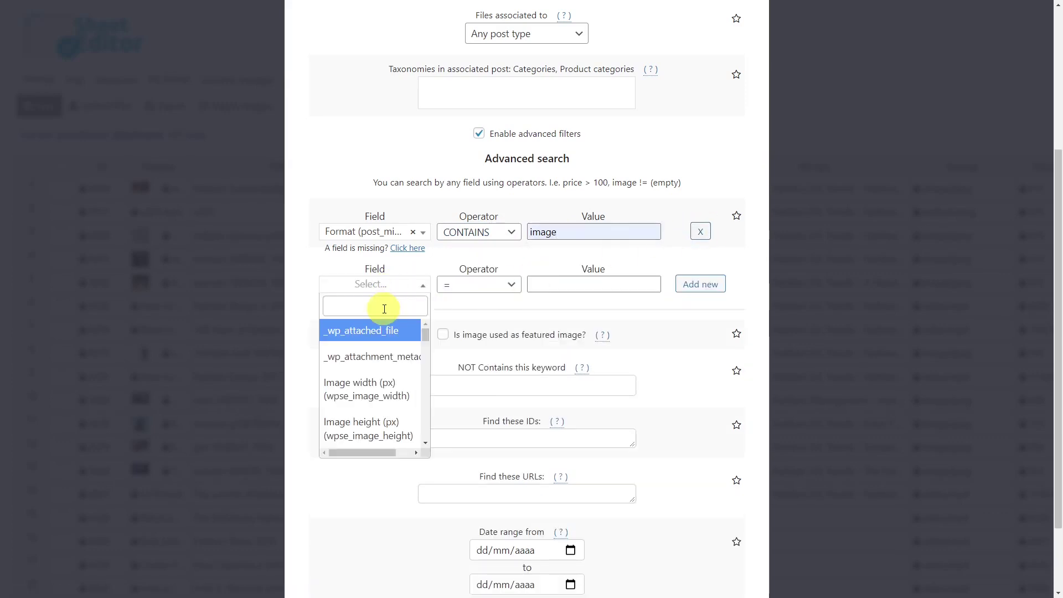
text(titl)
key(Return)
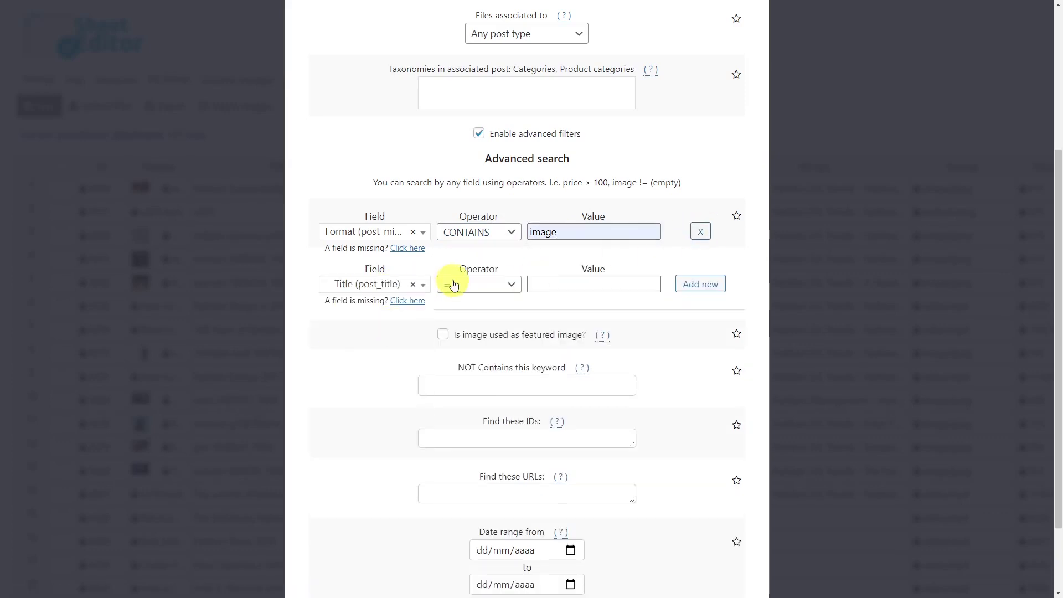
click(566, 286)
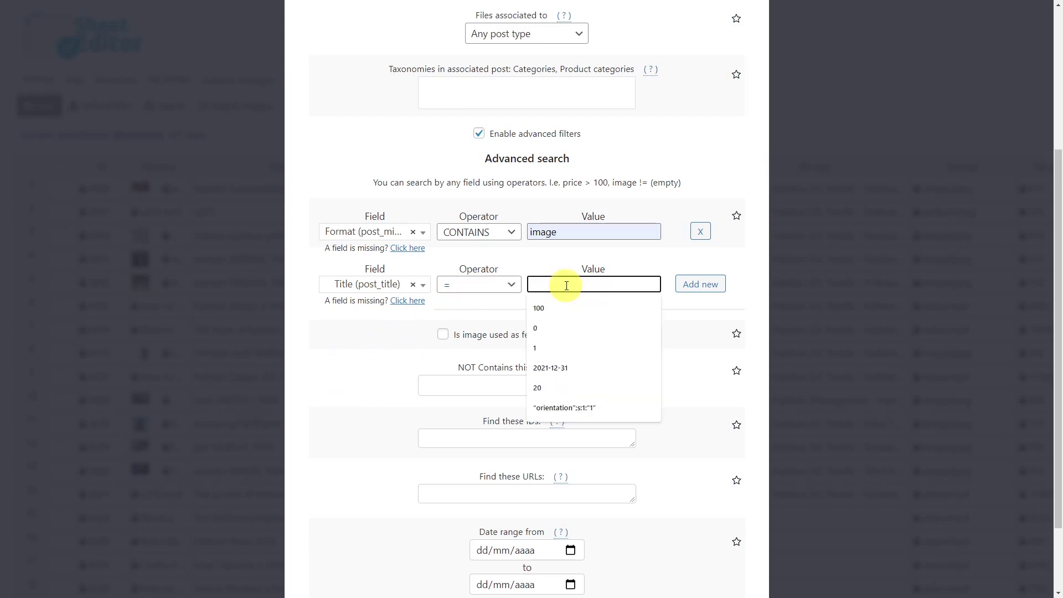
text(Fashion Sustainability)
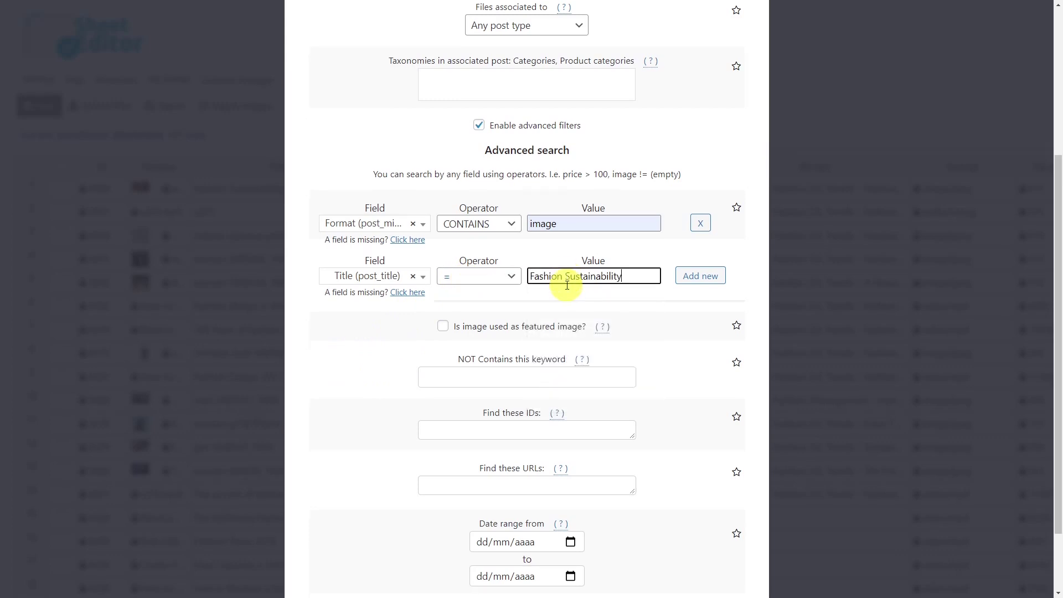
scroll(567, 282, down, 3)
click(508, 529)
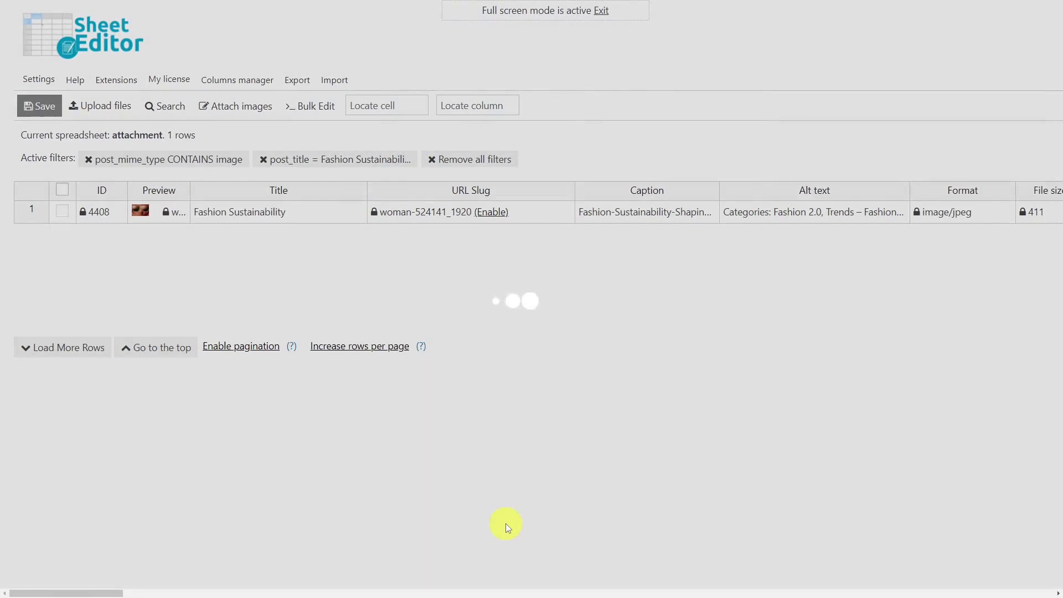